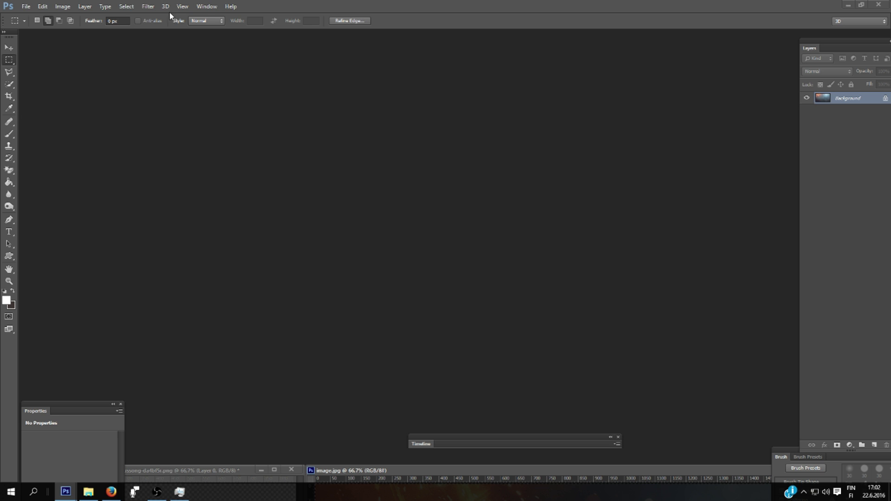
Create a new white 1000 × 1000 px document at 72 pixels per inch.
left_click(26, 7)
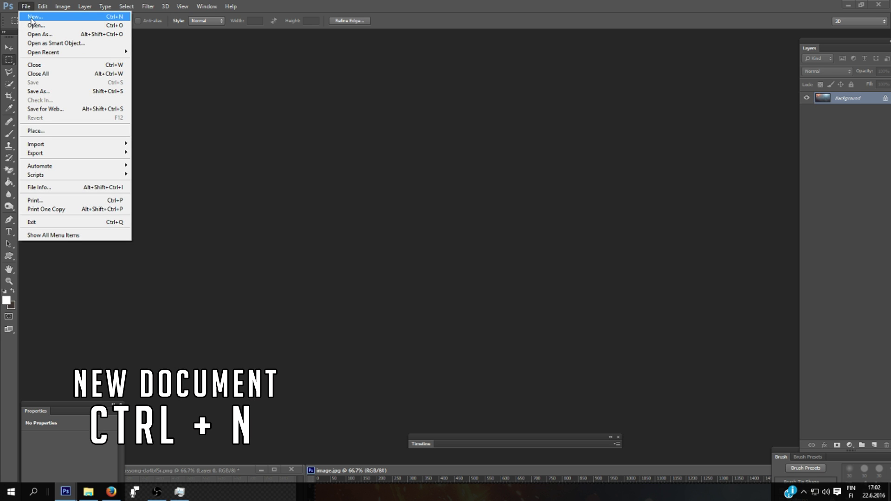
left_click(29, 18)
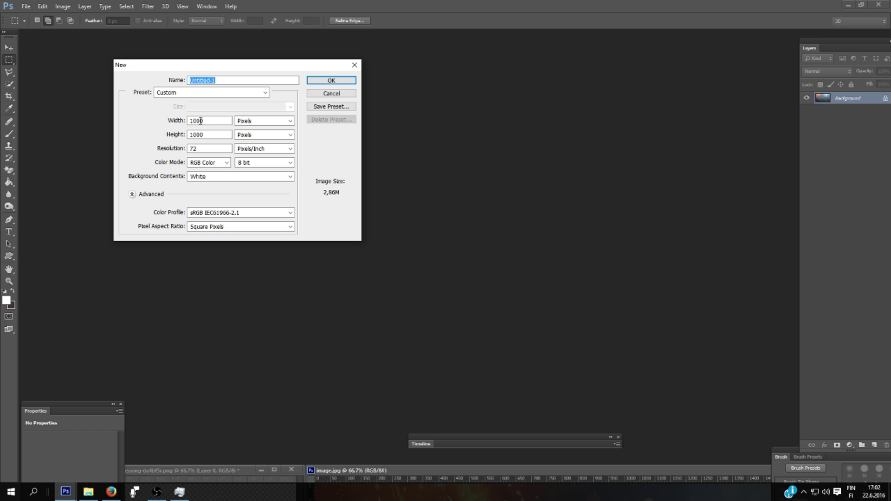
left_click(327, 82)
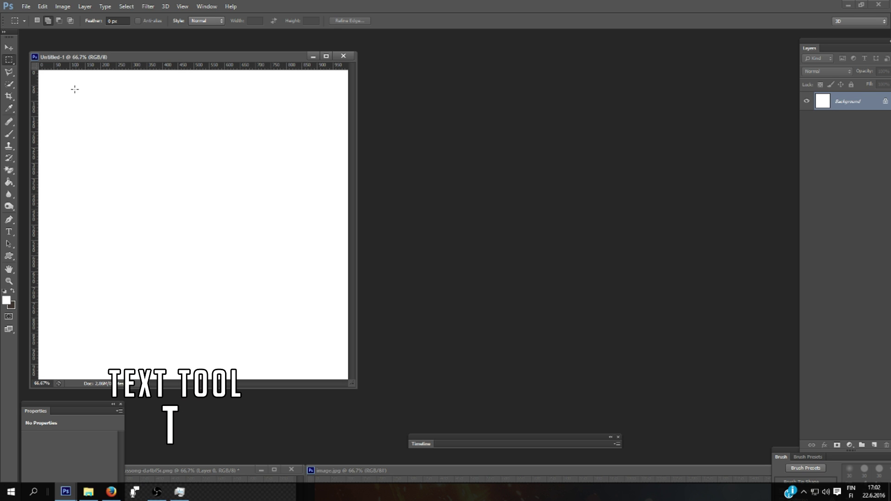
Type a large black letter D in the ARCADE font and dock Untitled-1 as a tab.
left_click(10, 232)
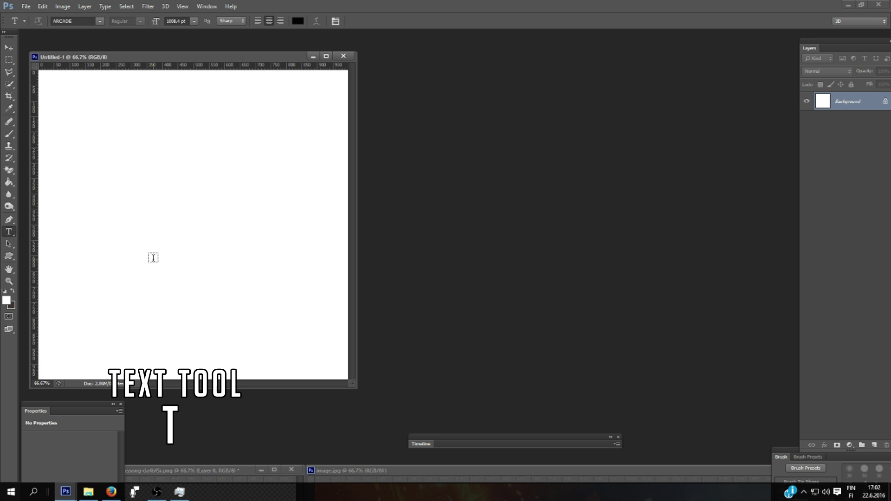
left_click(153, 258)
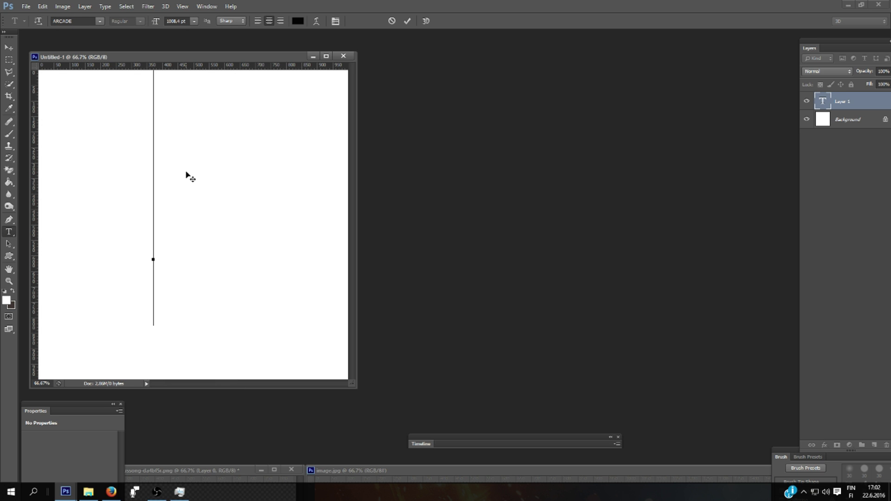
type("D")
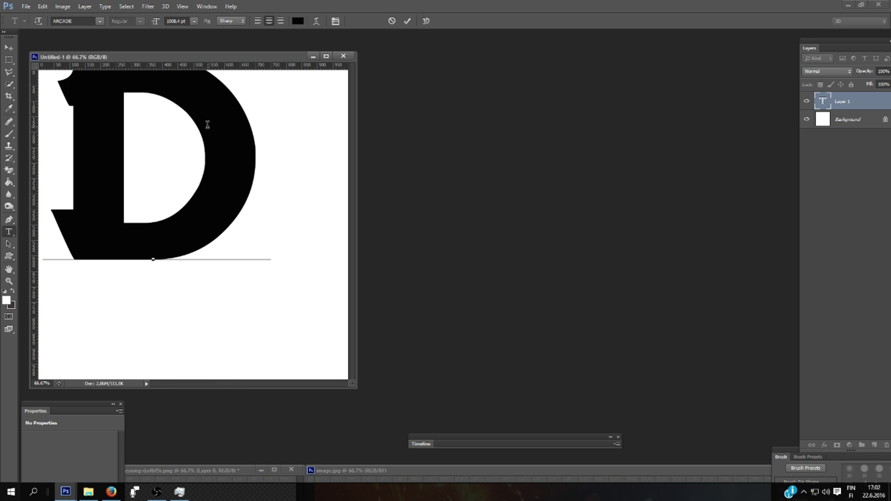
left_click_drag(155, 57, 291, 35)
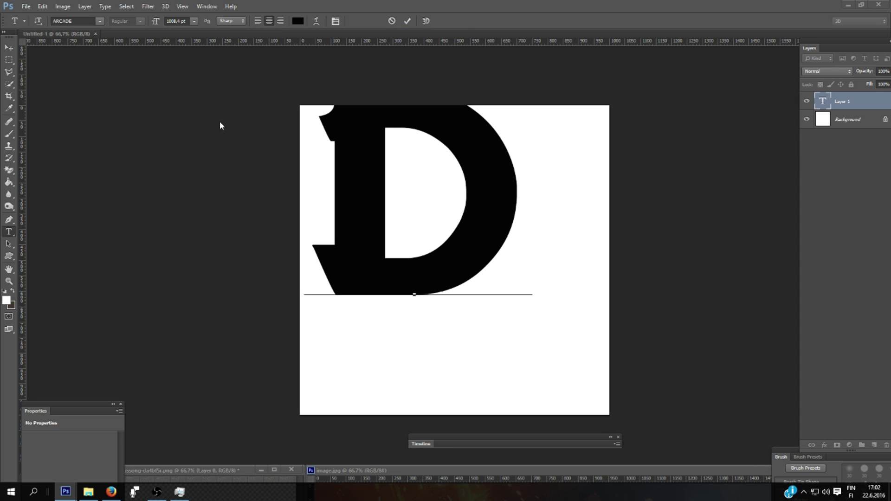
Drag horizontal and vertical guides to the canvas centre and free-transform the D onto them.
left_click_drag(438, 40, 525, 260)
left_click_drag(30, 132, 454, 345)
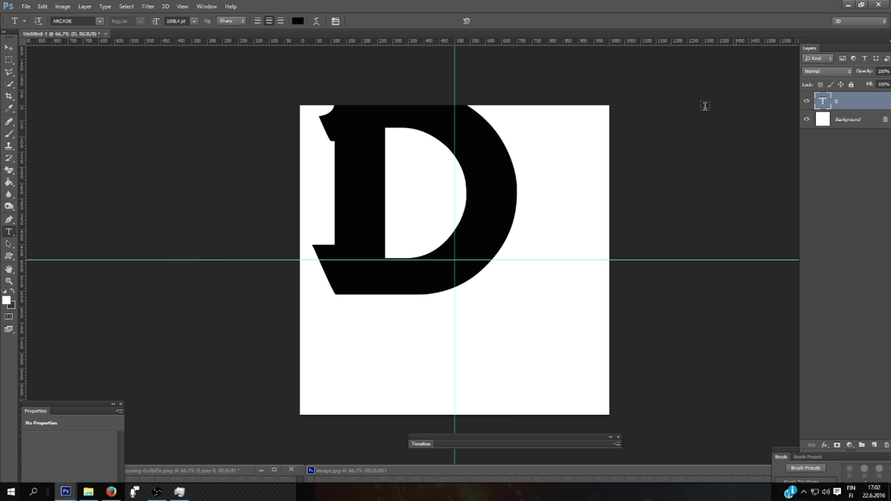
key("l")
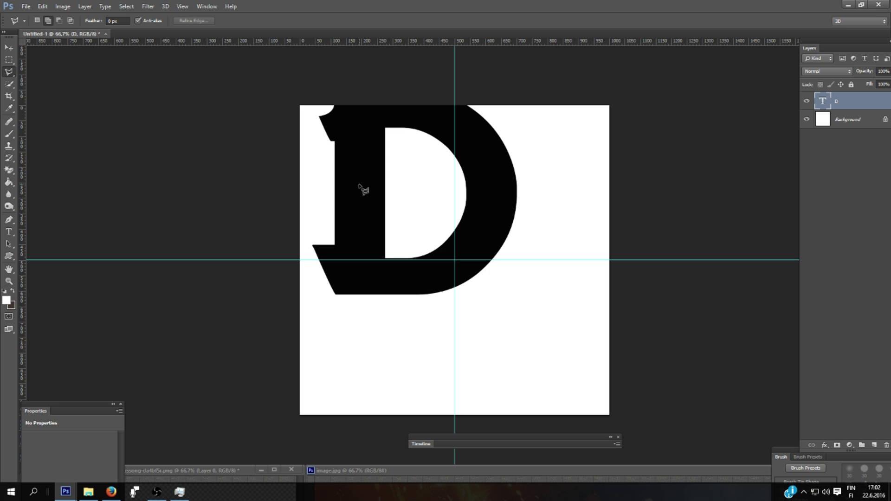
right_click(359, 185)
left_click(393, 277)
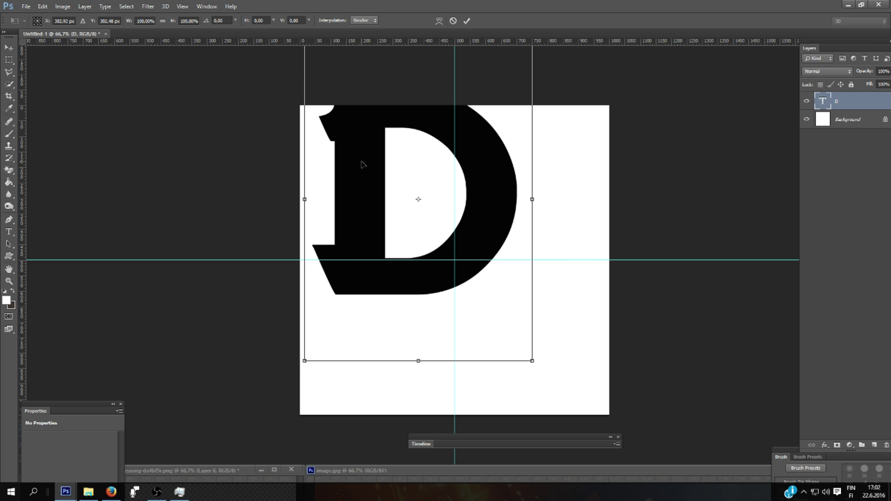
left_click_drag(362, 164, 397, 225)
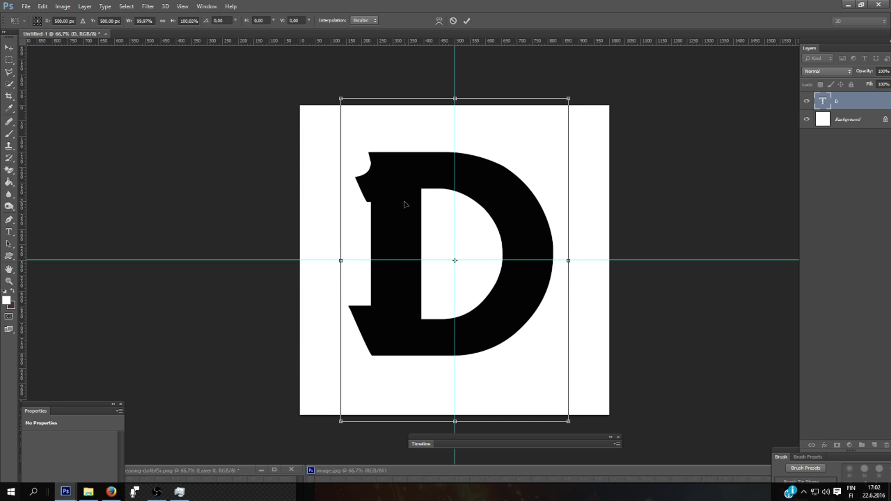
key("Return")
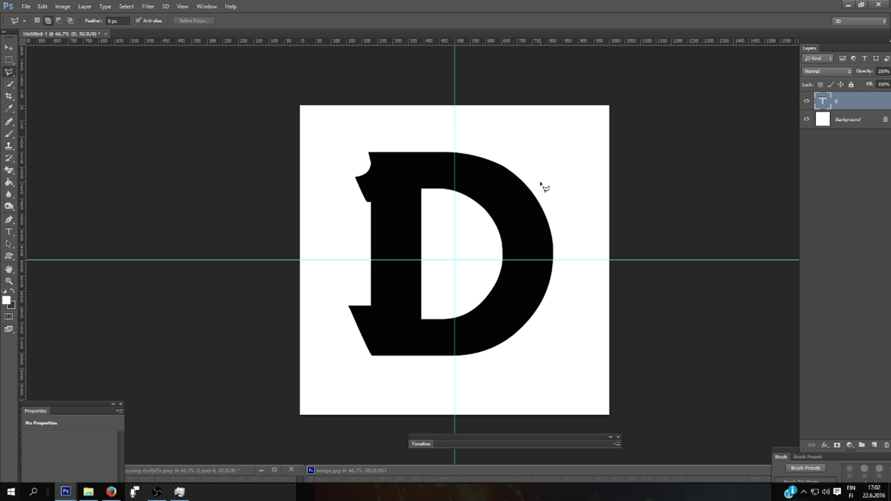
Hide the guides and marquee a thin horizontal strip across the middle of the D.
key("ctrl+h")
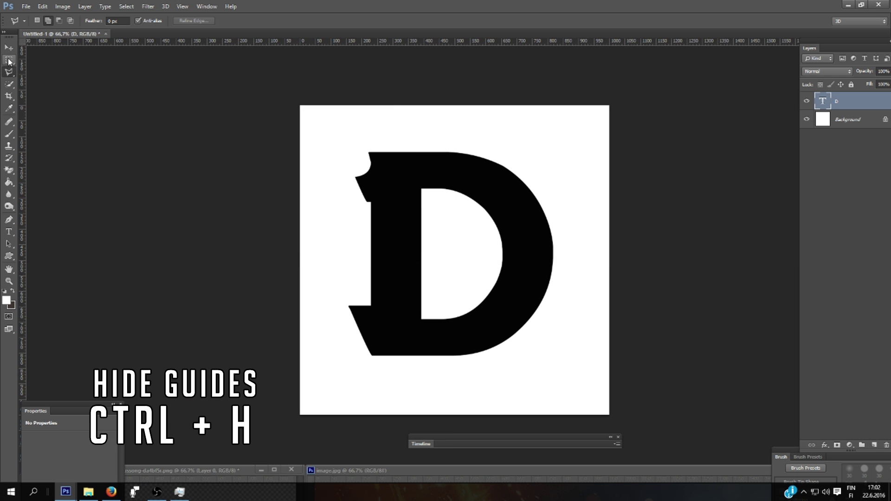
key("m")
key("ctrl+h")
key("ctrl+h")
key("ctrl+h")
key("ctrl+h")
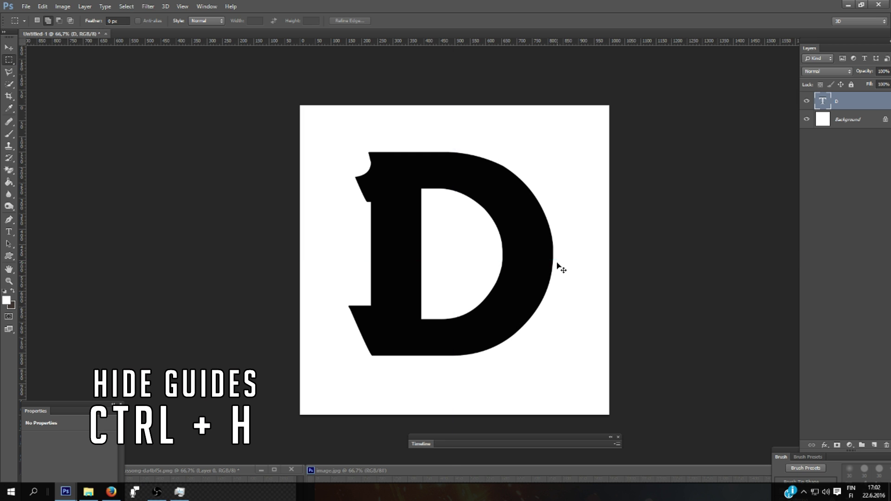
left_click_drag(557, 263, 353, 256)
key("Delete")
left_click(447, 190)
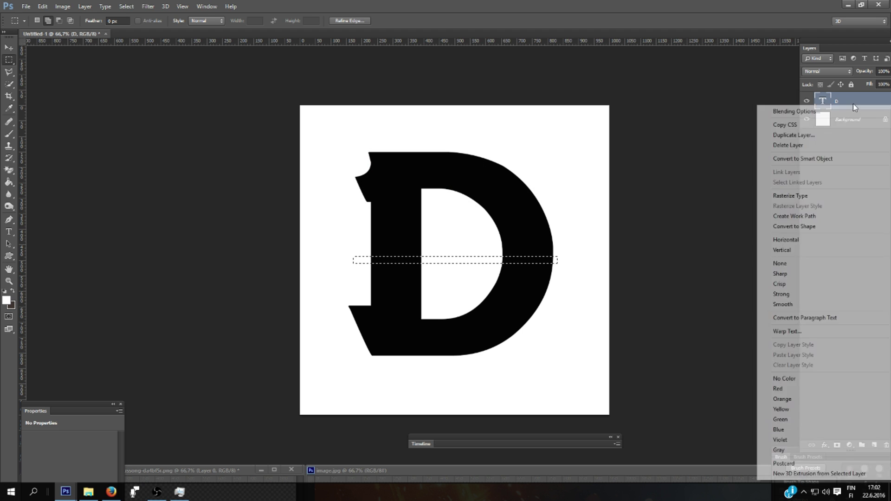
Rasterize the D type layer, delete the selected strip, deselect, and bring image.jpg forward.
right_click(857, 105)
left_click(790, 196)
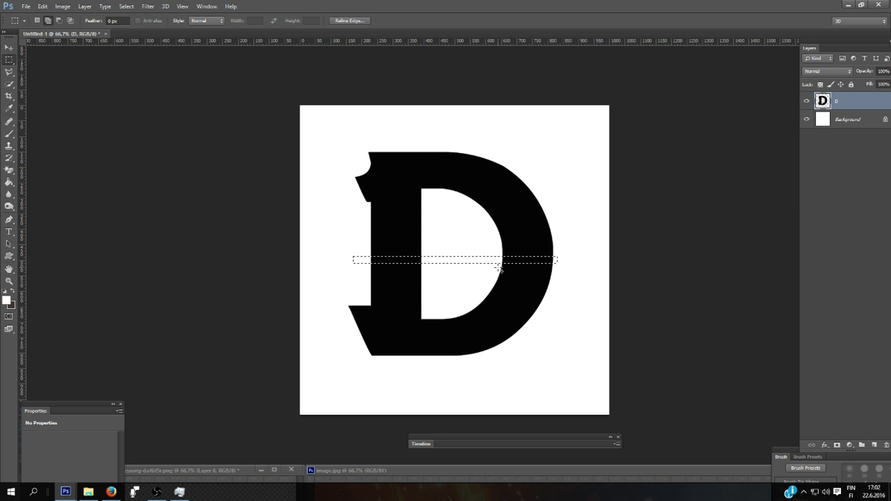
key("Delete")
key("ctrl+d")
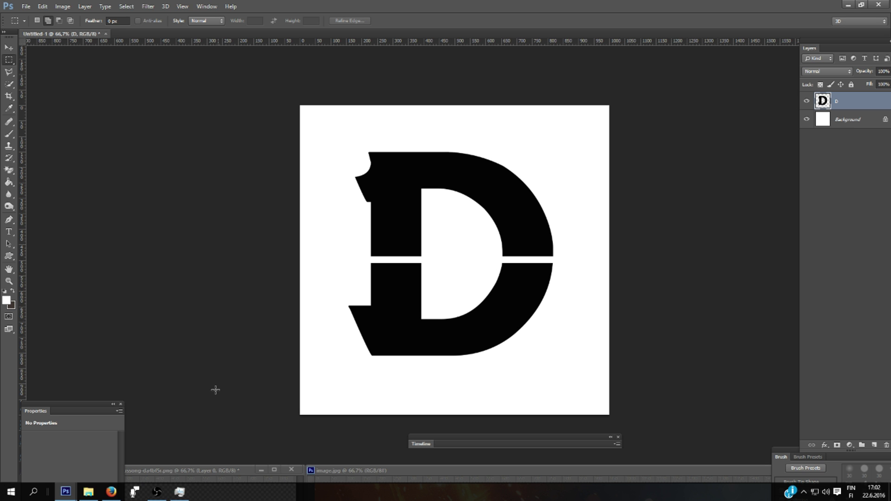
double_click(373, 478)
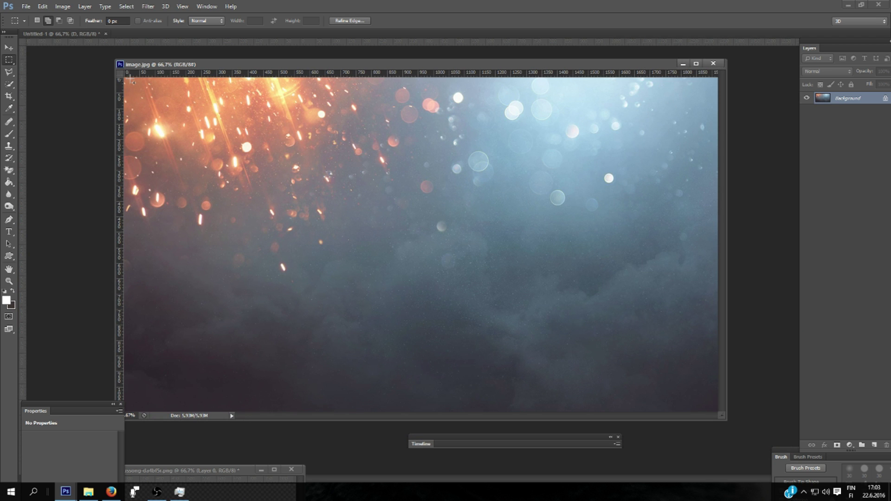
Paste the sparks image into the logo and clip it to the D layer.
left_click(713, 63)
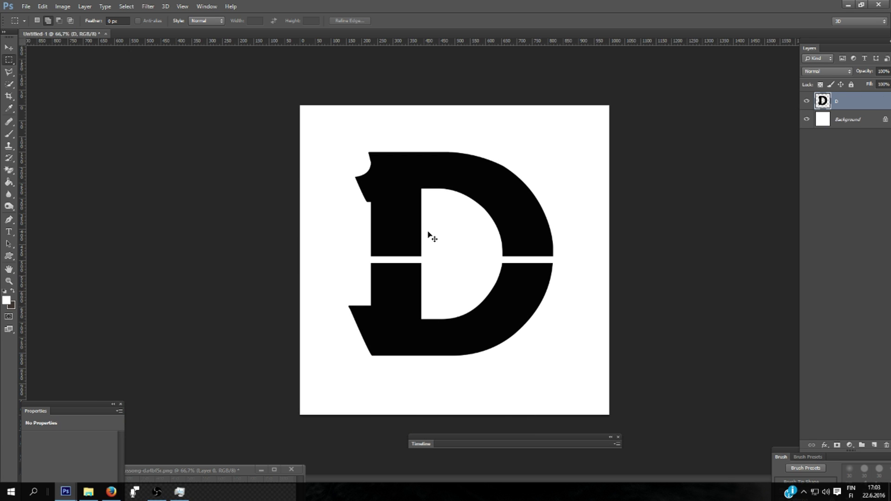
key("ctrl+v")
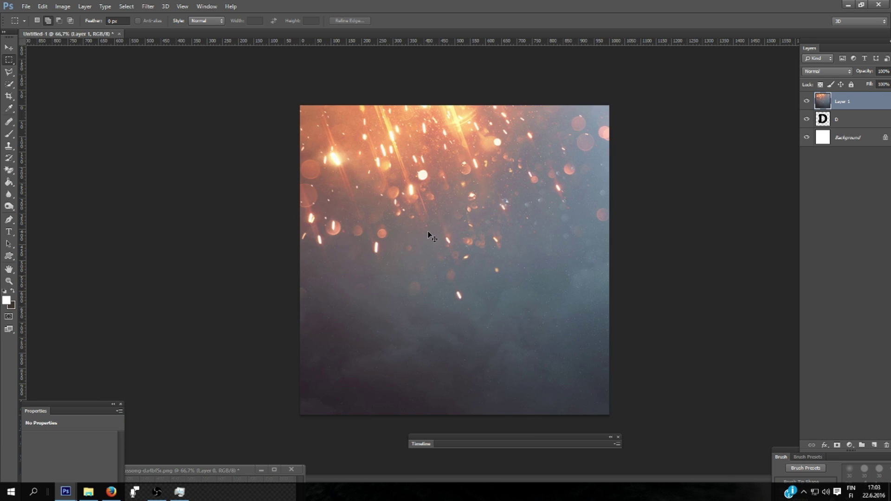
right_click(843, 103)
left_click(795, 232)
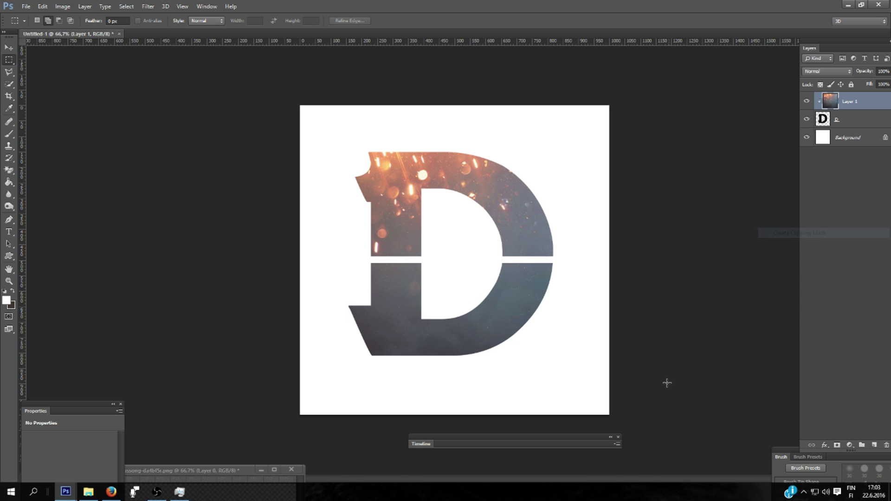
Convert the sparks layer to a smart object, then scale and shift it to fill the D.
right_click(385, 195)
left_click(402, 249)
right_click(402, 231)
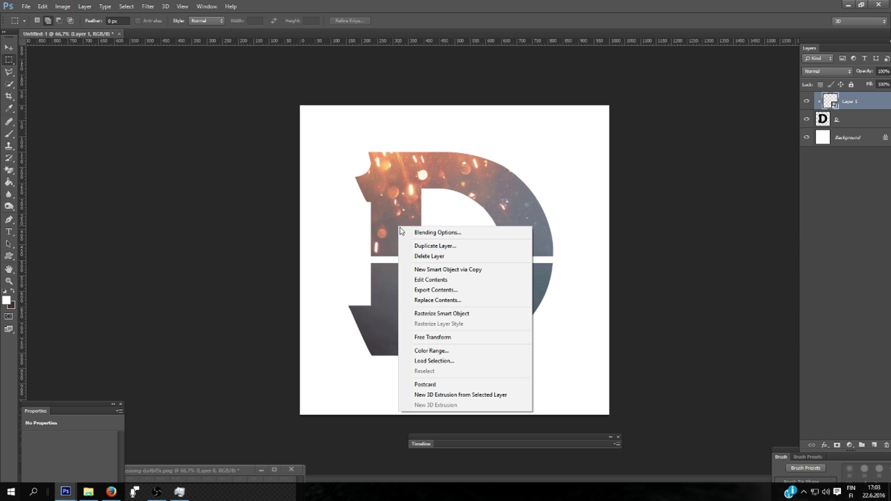
left_click(432, 337)
left_click_drag(299, 105, 359, 138)
left_click_drag(754, 312, 709, 316)
key("Return")
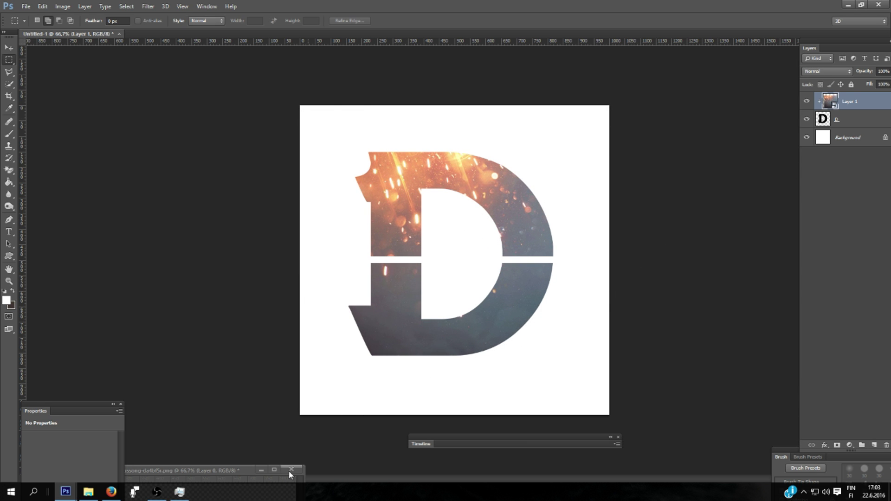
Cut the whole soldier image from its document, paste it into the logo, and clip it to the D.
double_click(195, 471)
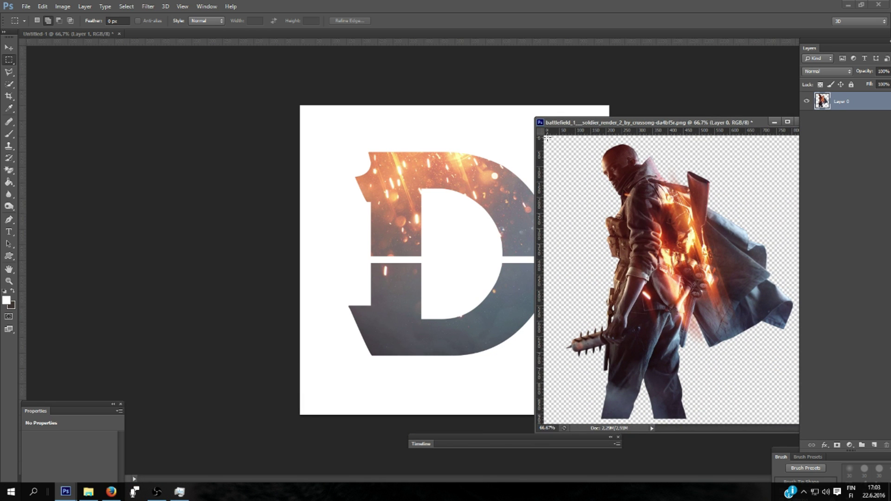
key("ctrl+a")
key("ctrl+x")
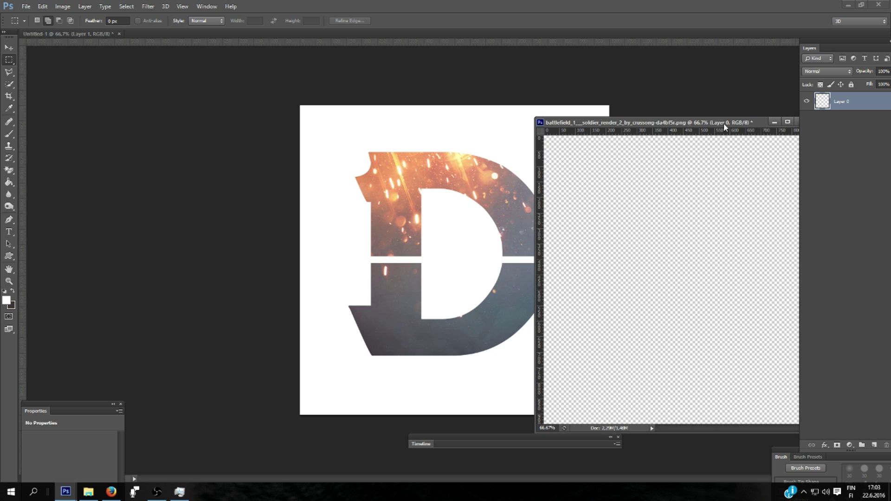
left_click_drag(723, 123, 589, 124)
left_click(641, 122)
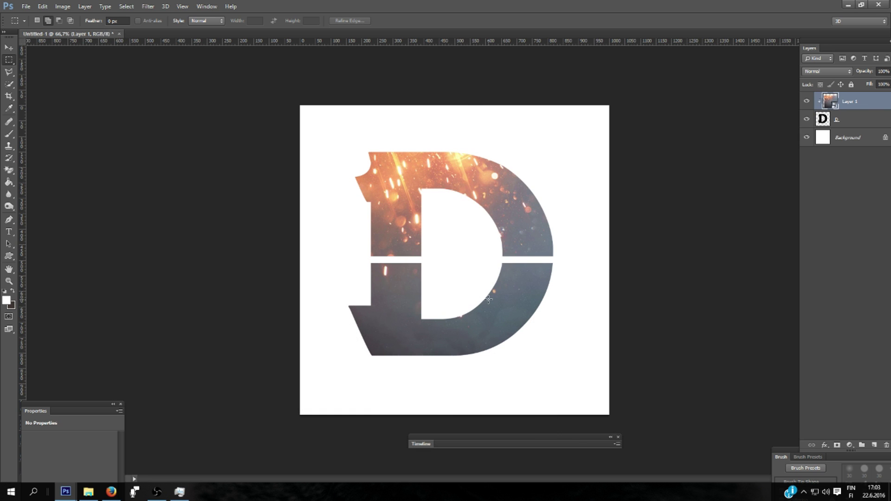
key("ctrl+v")
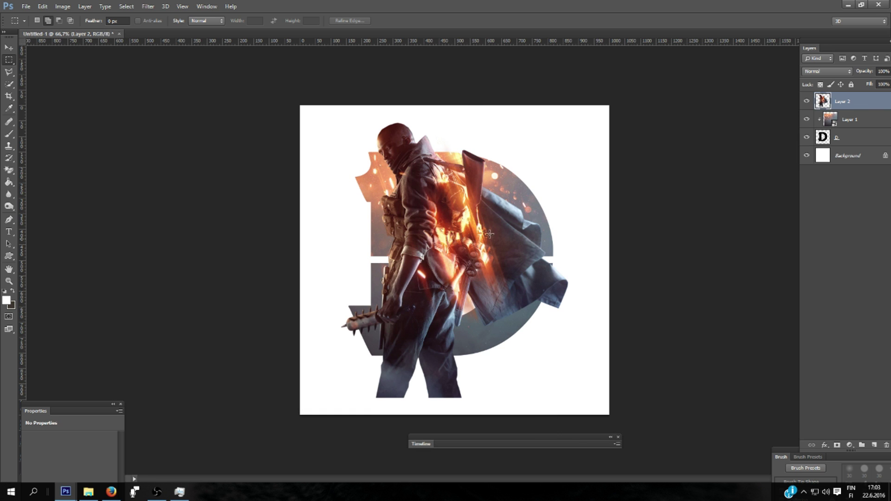
right_click(843, 103)
left_click(808, 230)
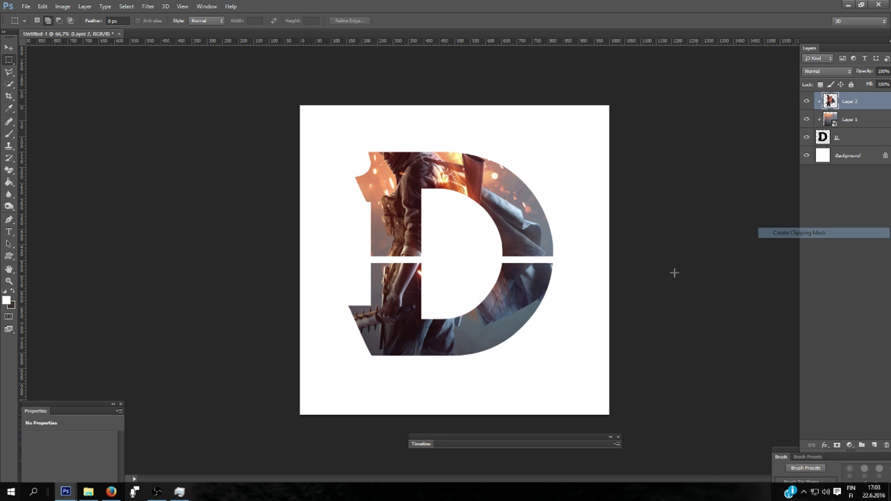
Convert the soldier layer to a smart object and scale and position it inside the D.
right_click(408, 191)
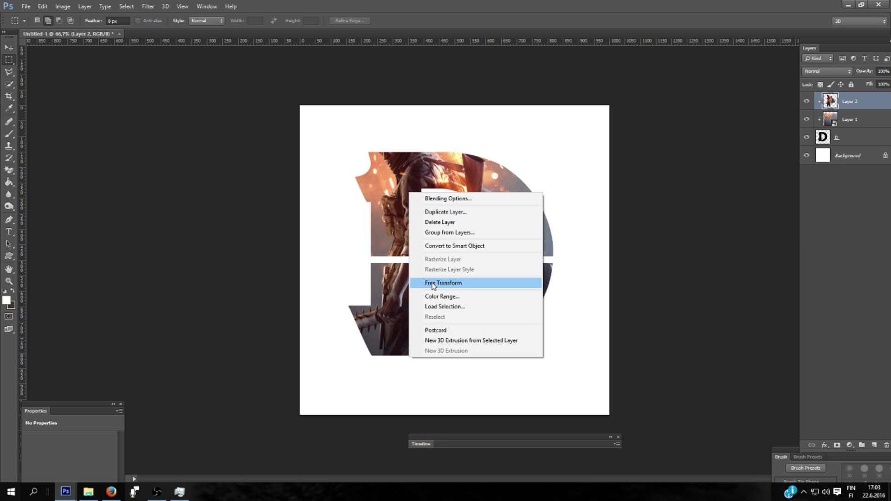
left_click(416, 246)
right_click(410, 211)
left_click(431, 332)
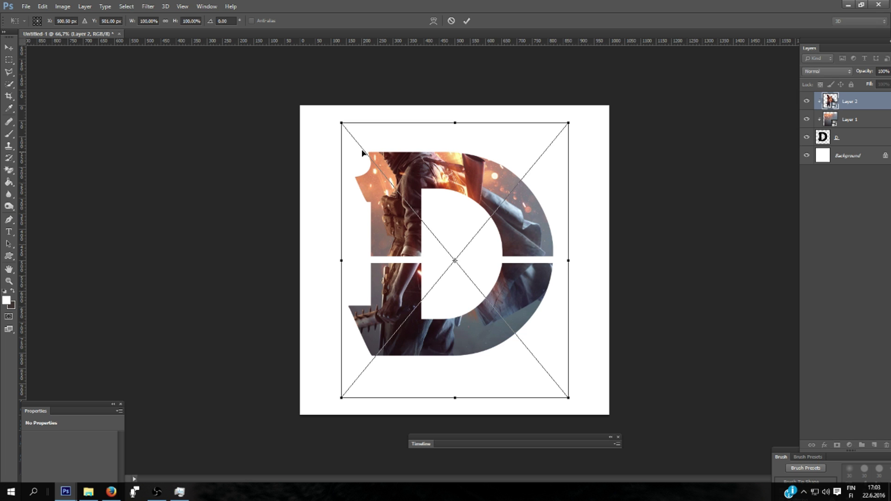
left_click_drag(342, 123, 299, 107)
left_click_drag(437, 165, 461, 197)
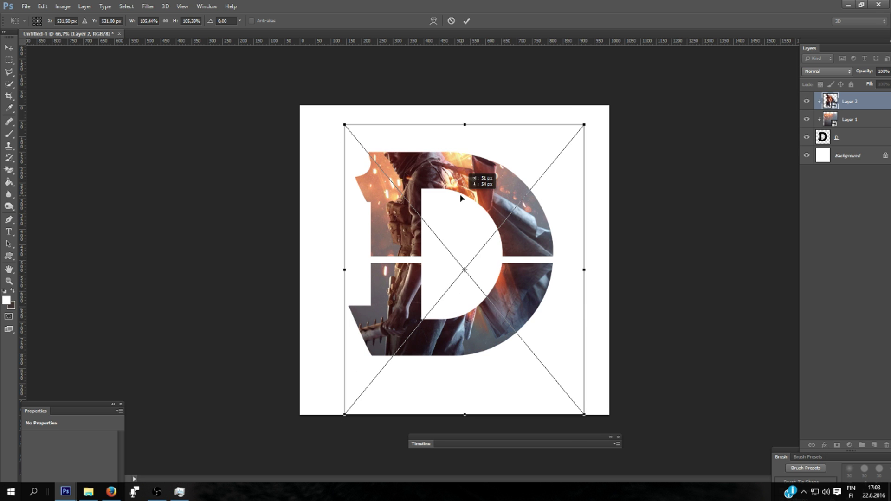
left_click_drag(344, 123, 363, 147)
key("Return")
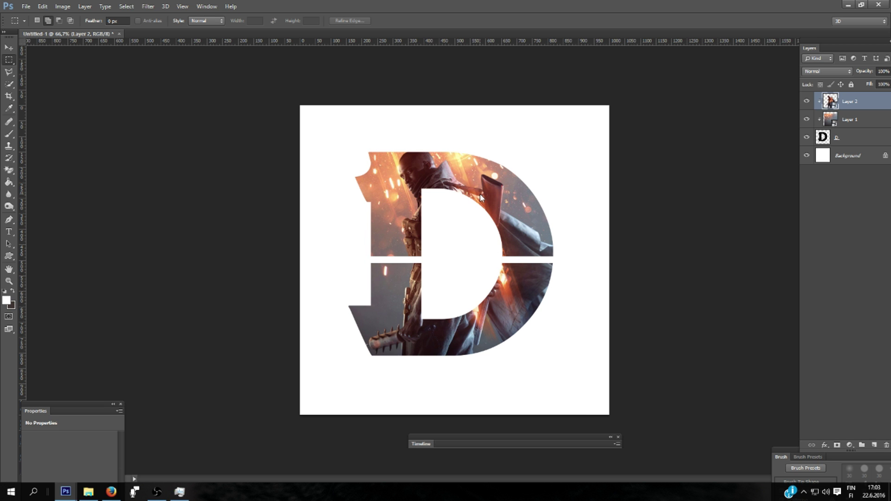
Add a thick black outside Stroke layer style to the D layer via Blending Options.
left_click(840, 138)
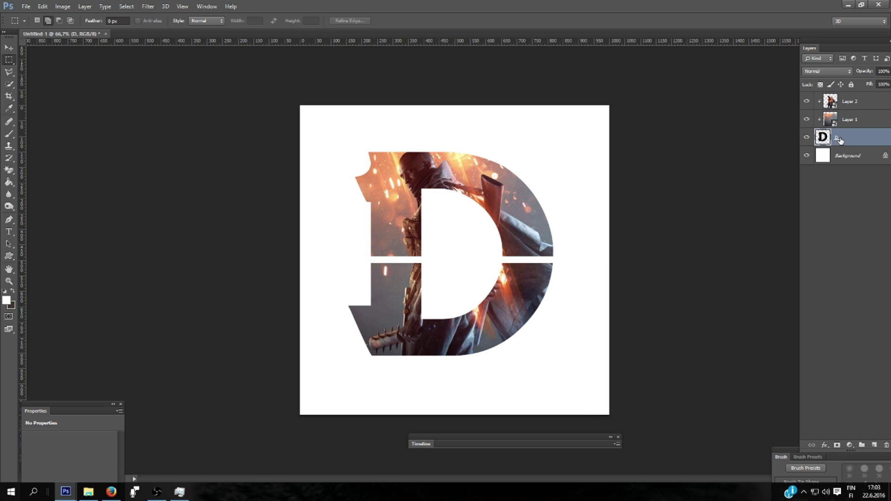
right_click(839, 138)
left_click(775, 120)
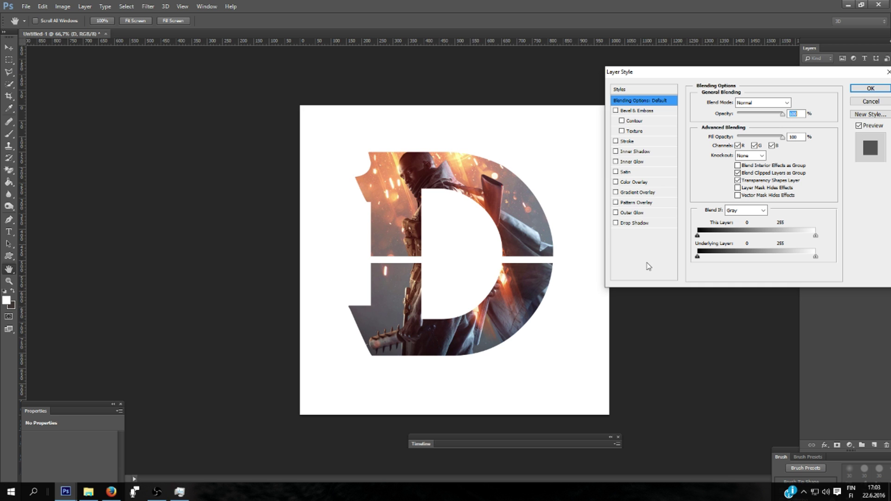
left_click(626, 141)
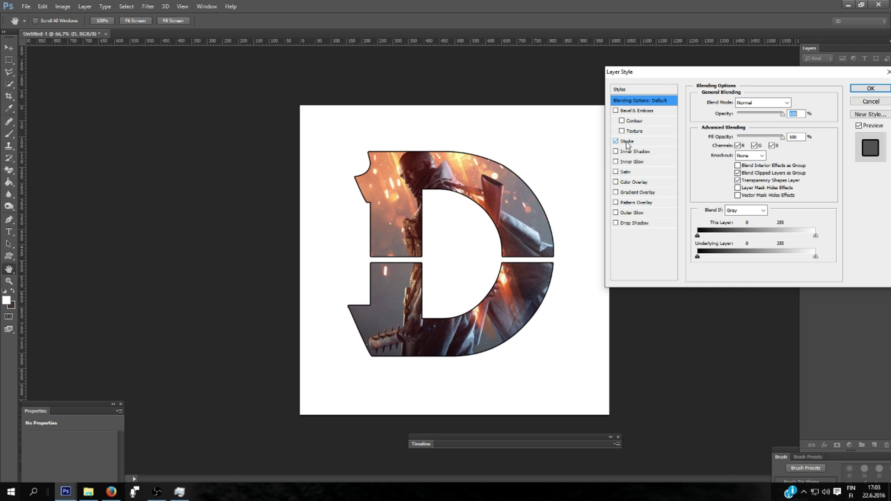
left_click(627, 141)
left_click_drag(732, 105, 734, 105)
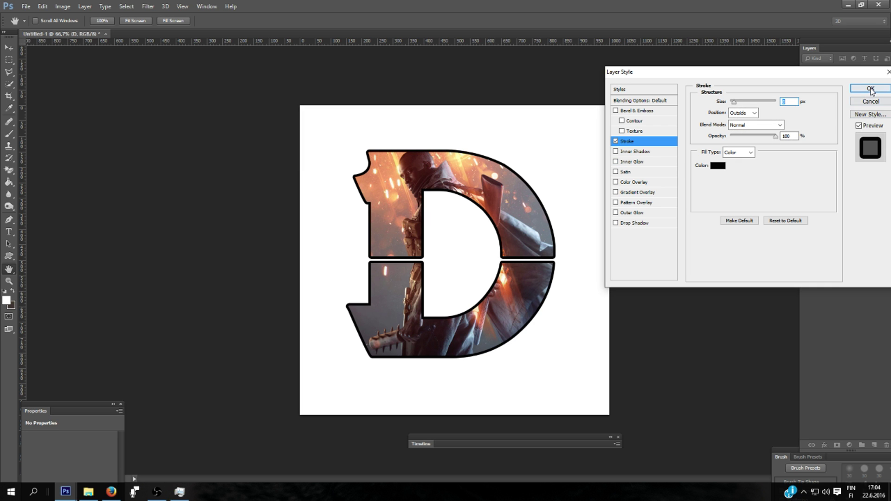
left_click(870, 88)
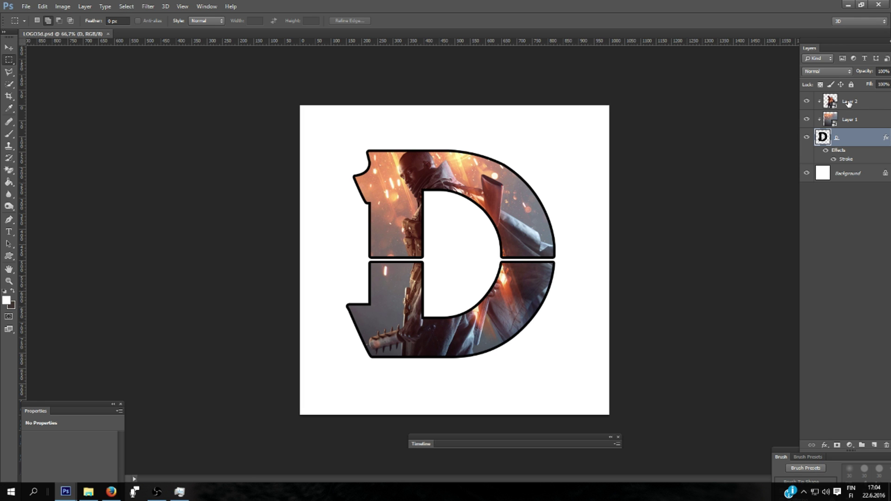
Duplicate Layer 2, Layer 1 and the D layer together in LOGO3d.psd.
left_click(848, 103, "ctrl")
left_click(852, 121, "ctrl")
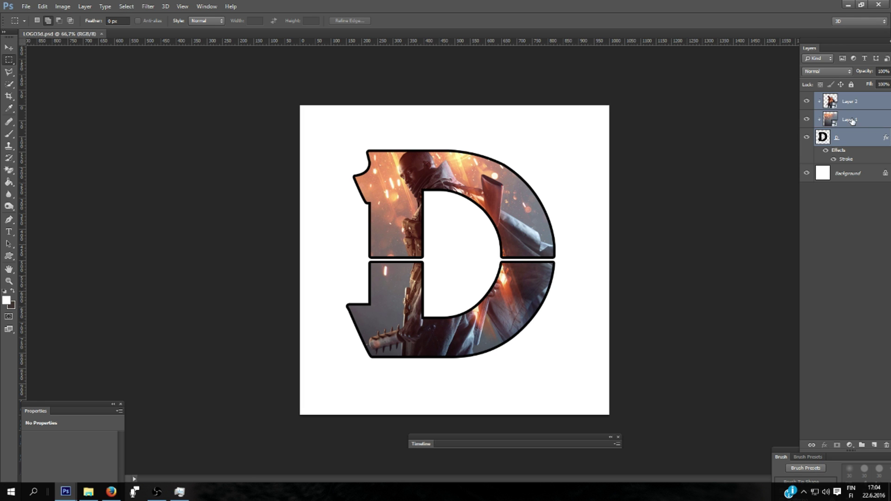
right_click(849, 106)
left_click(789, 125)
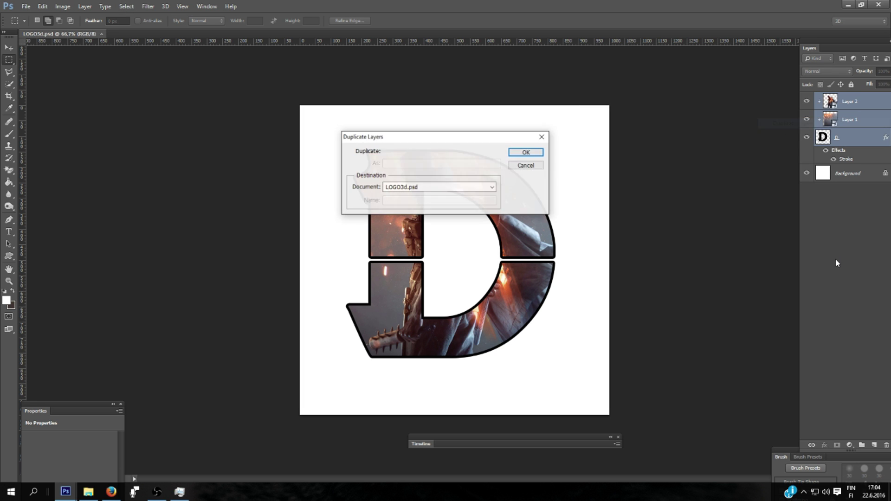
left_click(525, 154)
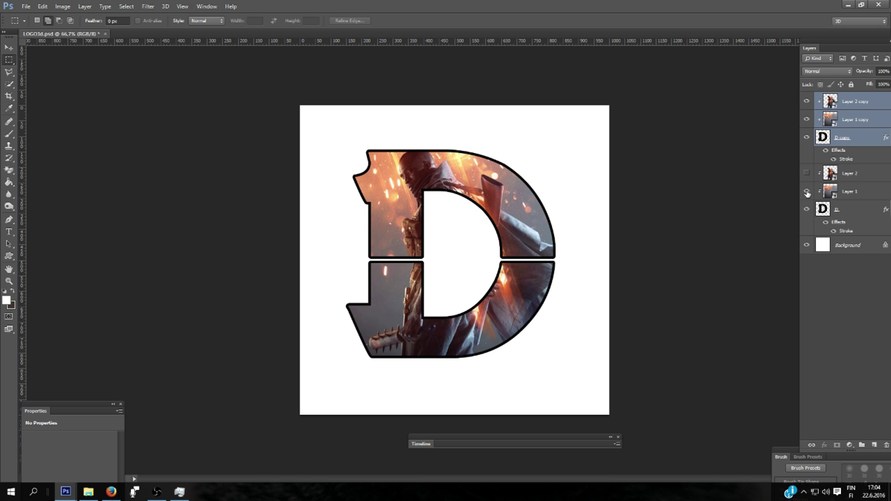
Merge the copied layers into one D copy layer and convert it to a smart object.
right_click(850, 121)
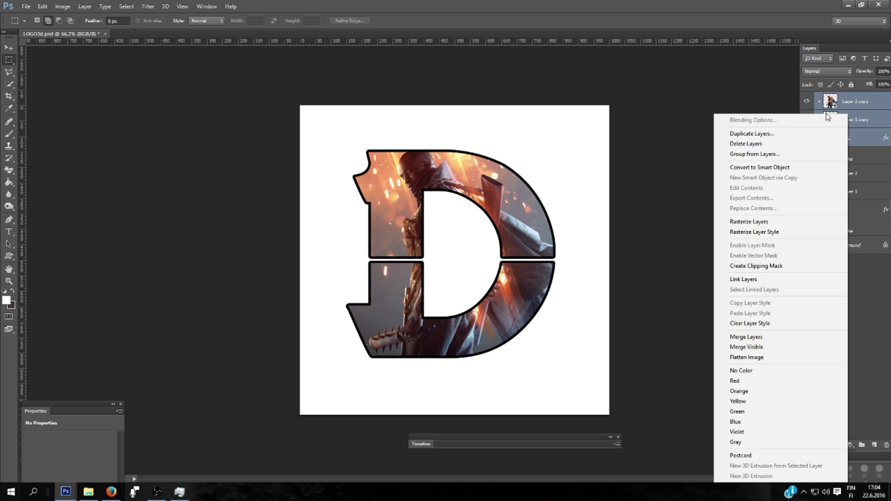
left_click(752, 336)
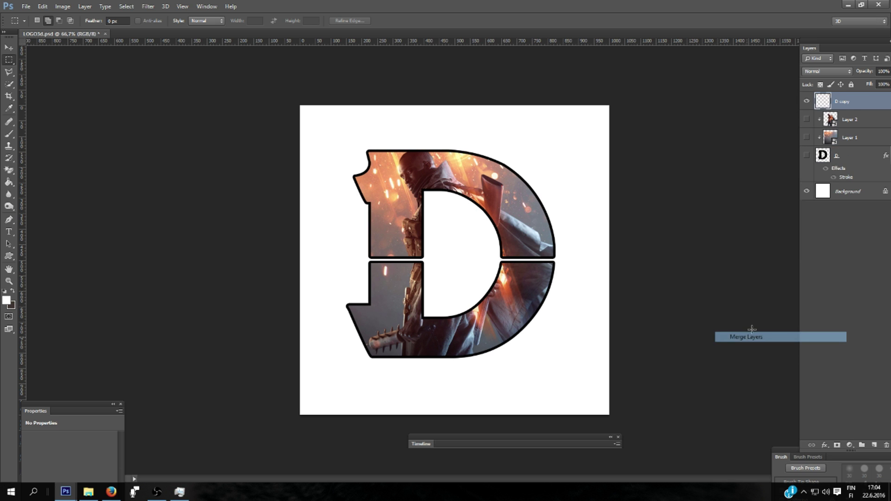
right_click(835, 100)
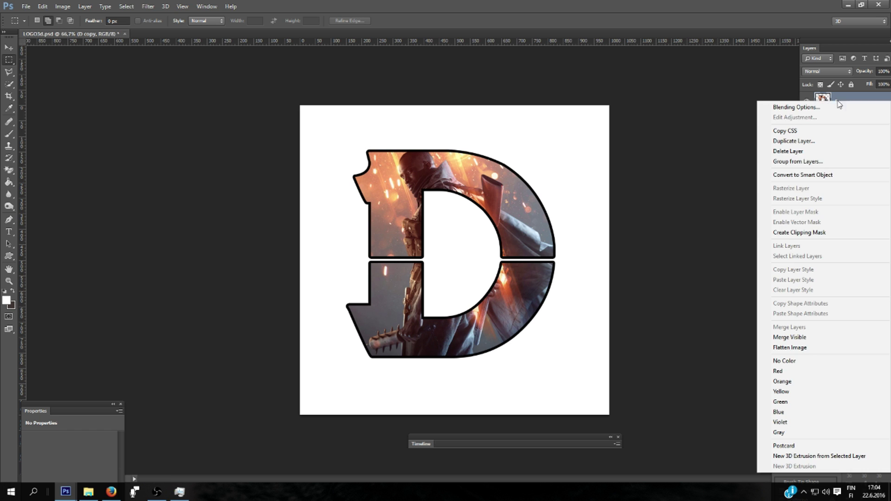
left_click(790, 176)
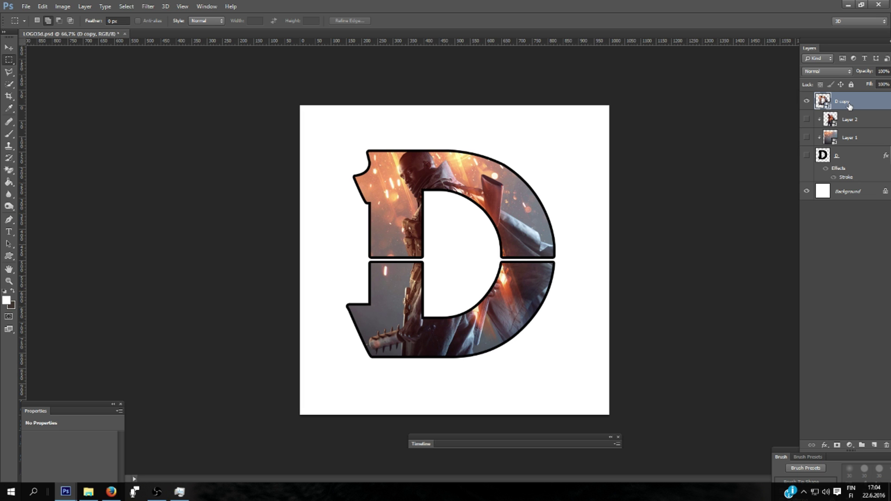
left_click(165, 7)
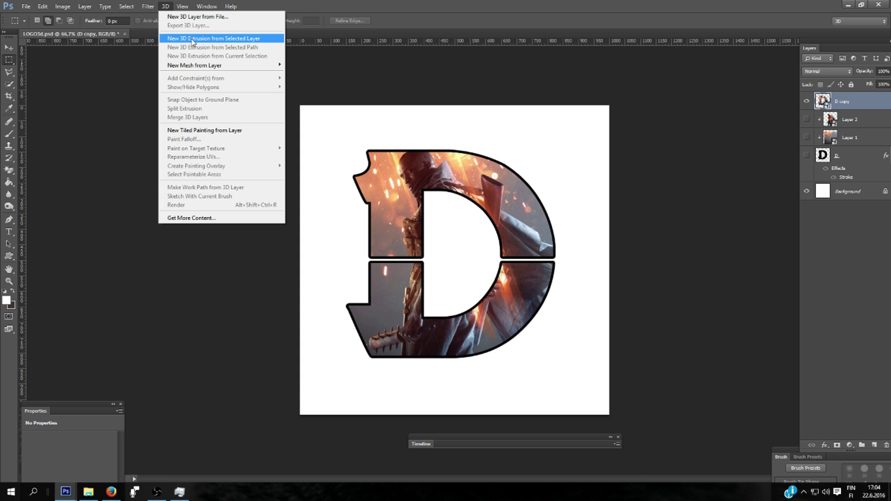
Extrude D copy into 3D, arrange the 3D and Properties panels, and set depth-of-field distance to 0.18.
left_click(236, 40)
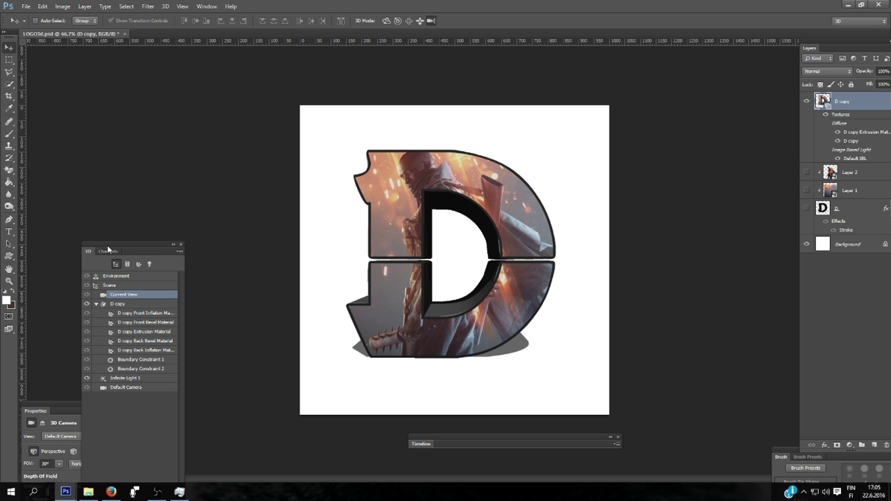
left_click_drag(107, 249, 198, 96)
left_click_drag(57, 406, 97, 123)
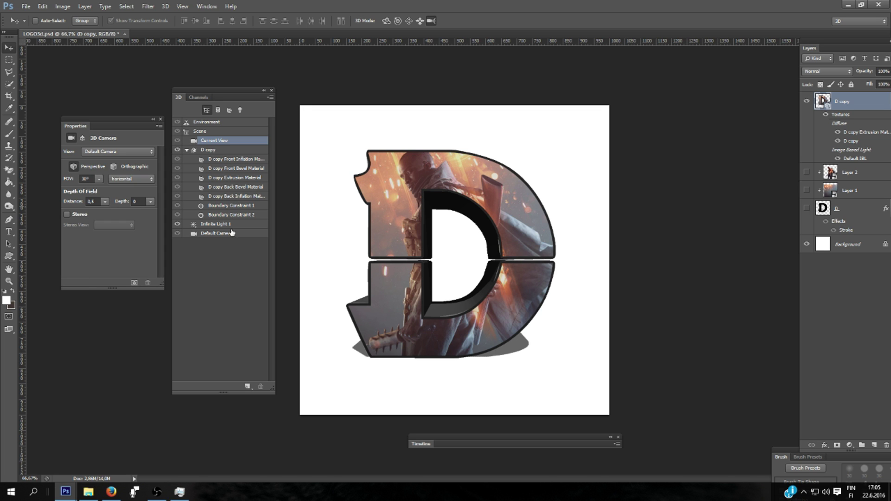
mouse_move(104, 214)
left_mouse_down()
mouse_move(114, 213)
mouse_move(90, 214)
left_mouse_up()
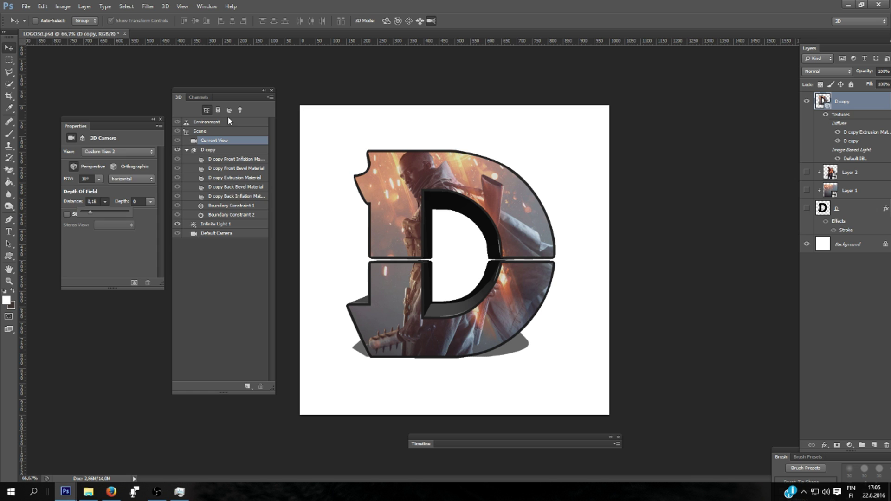
Apply a bevelled Shape Preset to the D mesh and deepen its extrusion to 723.
left_click(218, 111)
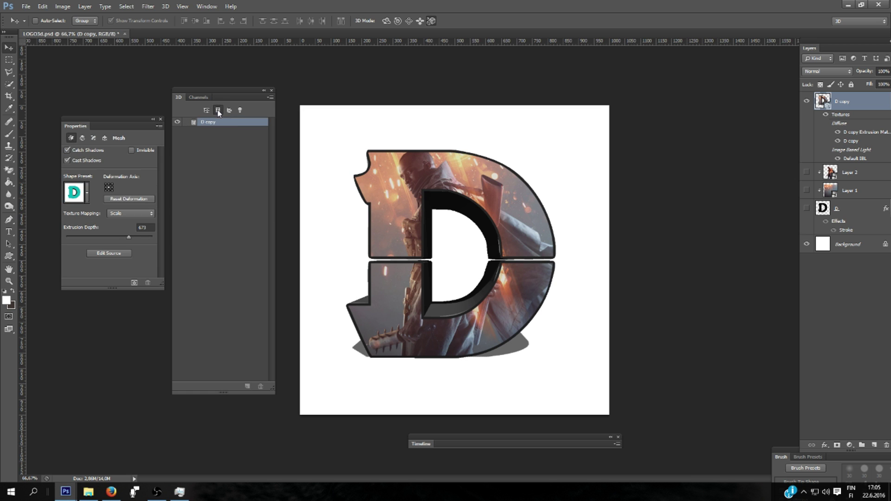
left_click(87, 195)
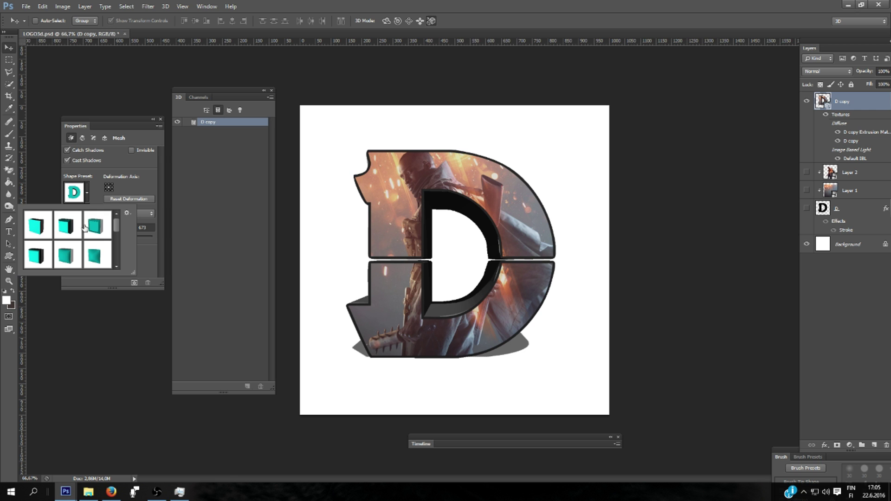
left_click(67, 227)
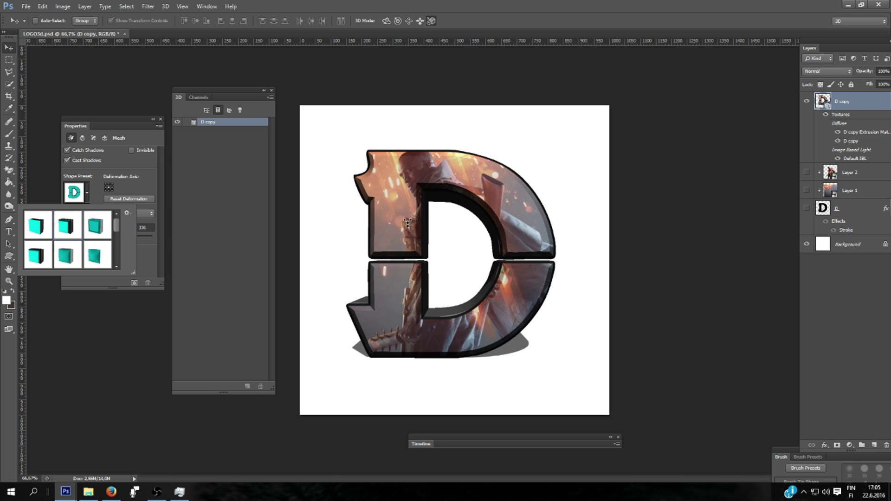
left_click(91, 118)
left_click_drag(94, 125, 96, 92)
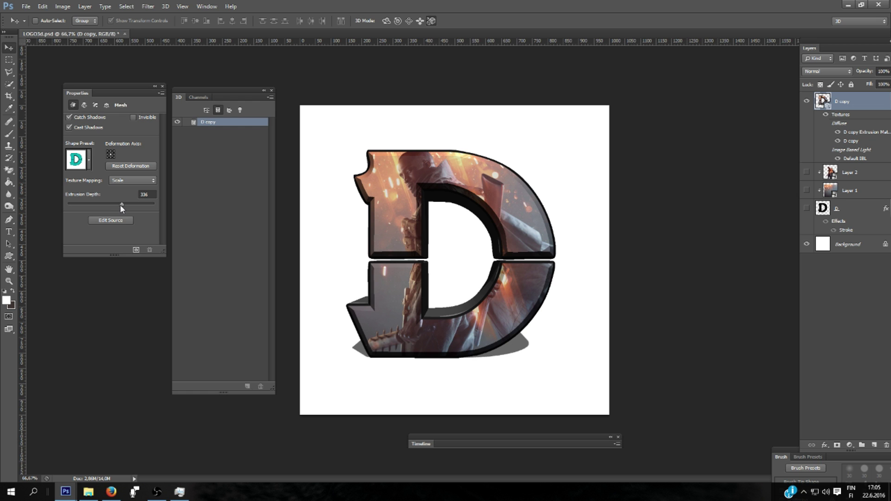
left_click_drag(123, 204, 132, 205)
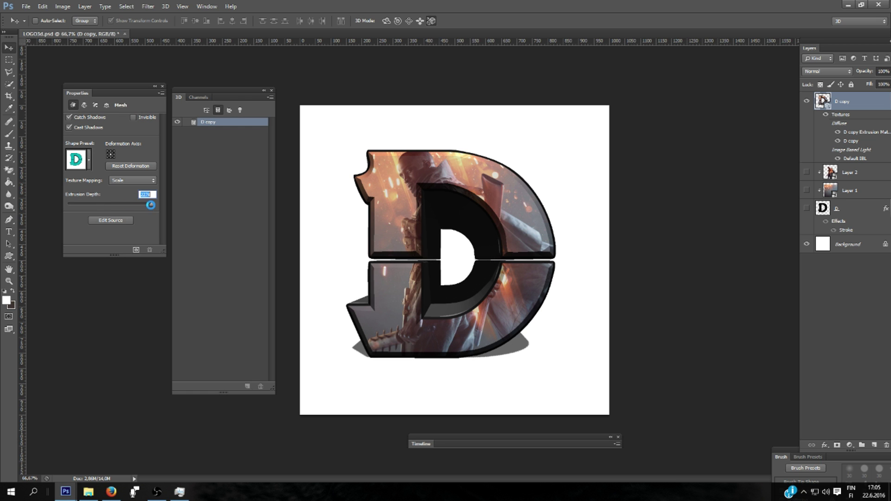
Widen the D's front bevel in the Cap settings from 25% to about 41%.
left_click(84, 106)
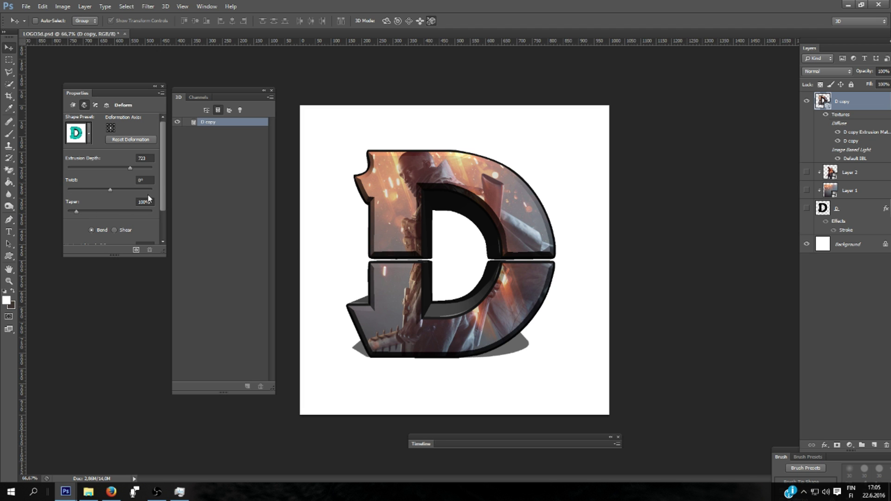
left_click_drag(164, 162, 163, 143)
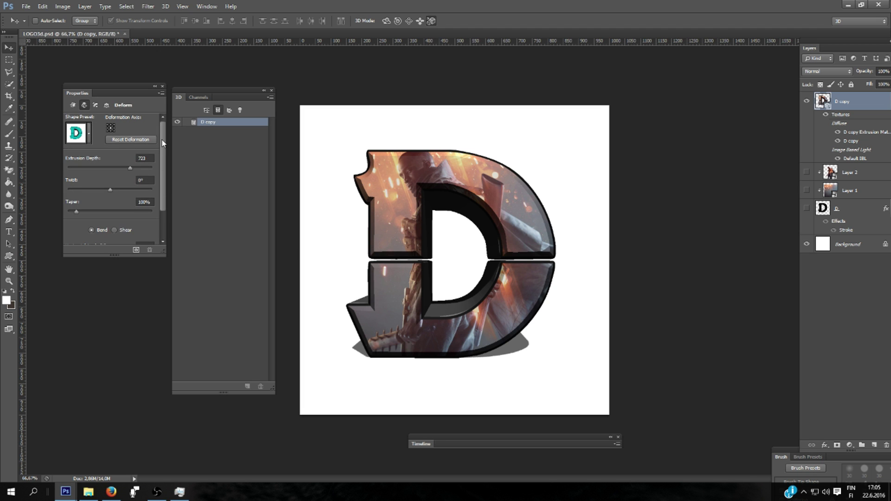
left_click(96, 106)
left_click(86, 156)
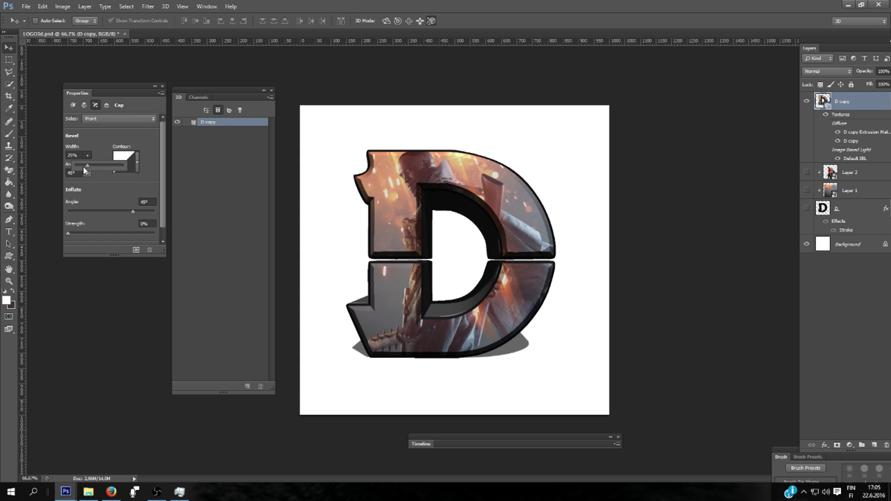
mouse_move(89, 169)
left_mouse_down()
mouse_move(111, 165)
mouse_move(95, 162)
left_mouse_up()
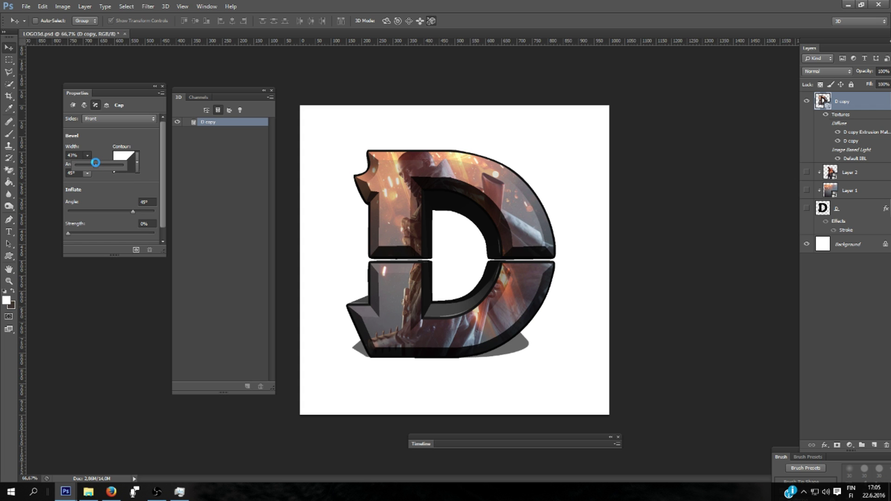
Rotate the 3D D about 9.4° around its Y axis to reveal more of its extruded side.
left_click(106, 104)
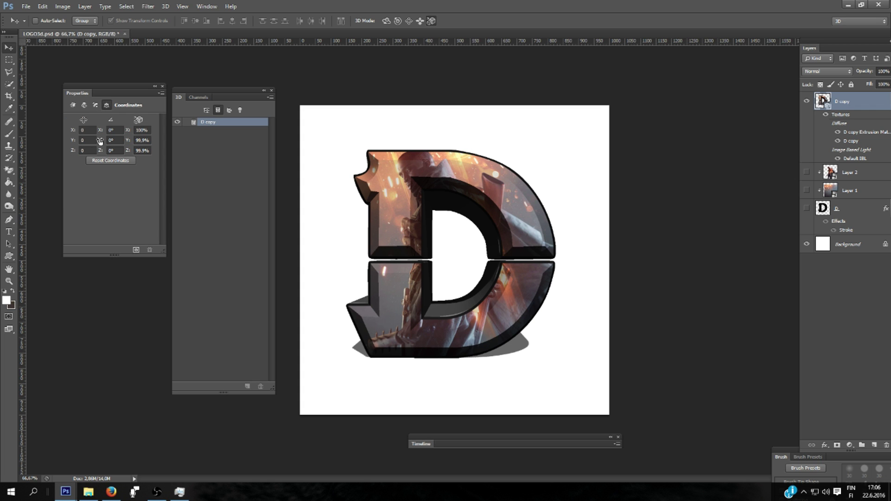
left_click_drag(100, 141, 148, 142)
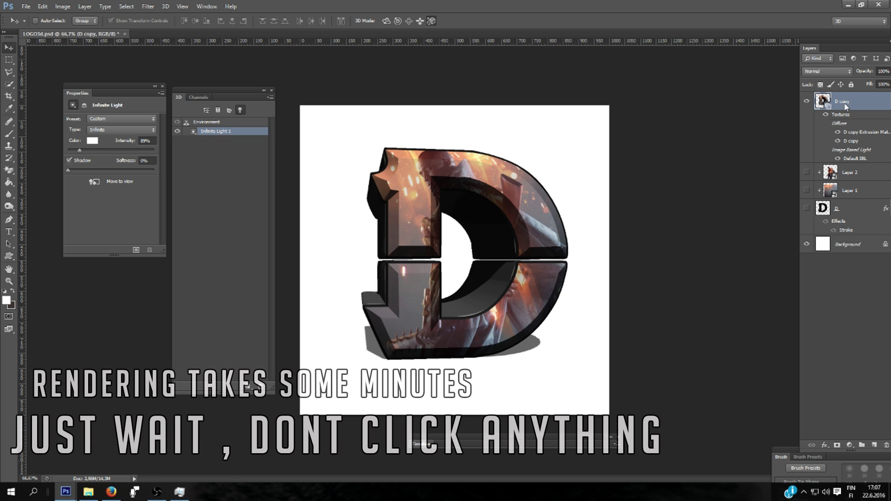
Render the 3D D layer at final quality, then trace a Pen path around the jagged arc edge.
right_click(846, 106)
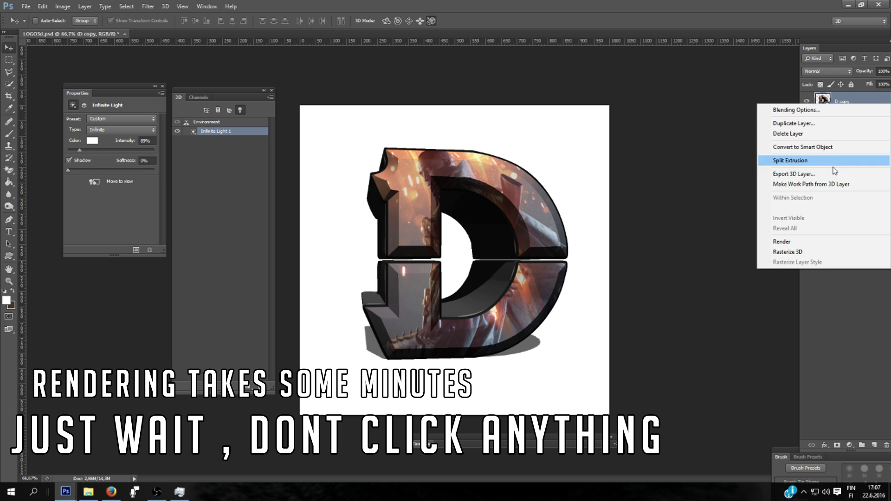
left_click(789, 242)
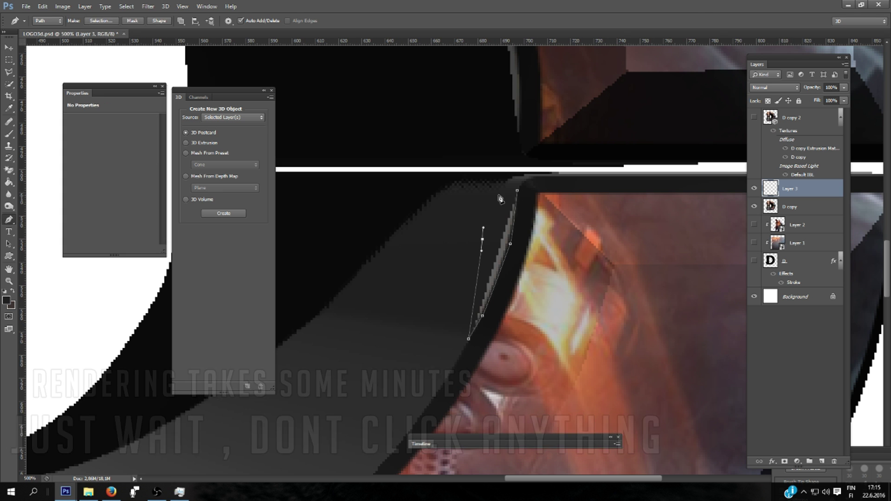
key("p")
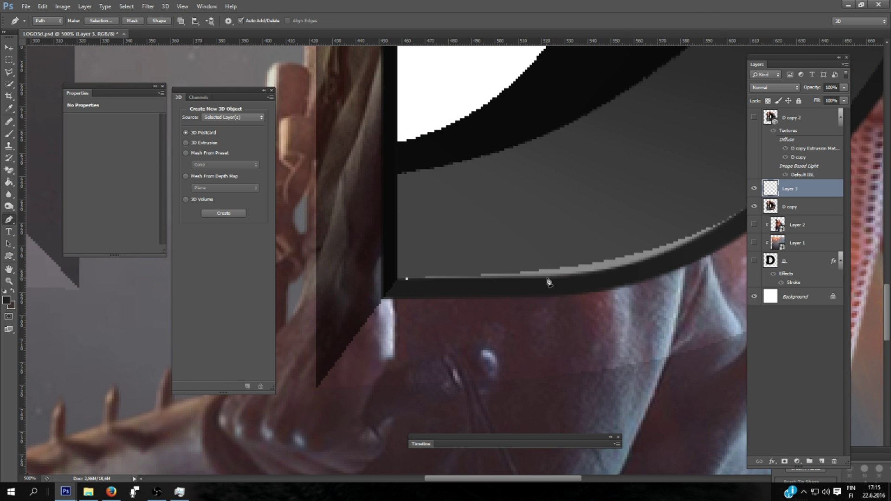
left_click(547, 282)
left_click(621, 271)
left_click(594, 233)
Convert the path to a selection, try a dark grey fill, undo it, and add a new empty layer.
left_click(308, 311)
key("ctrl+Return")
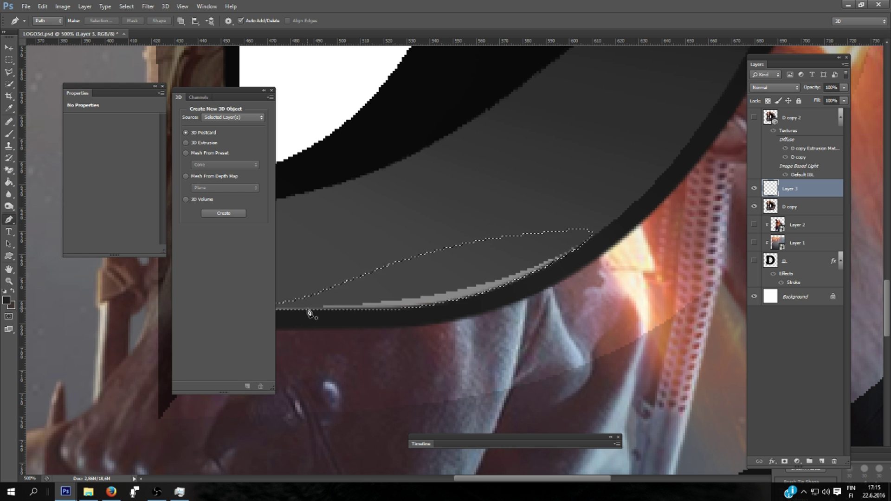
key("g")
left_click(404, 284)
key("ctrl+z")
key("ctrl+shift+alt+n")
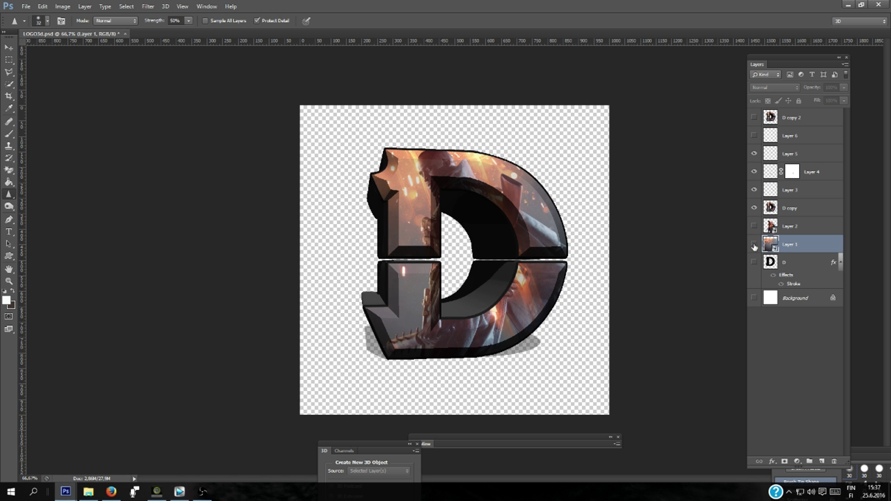
Show the battlefield Layer 1, scale it to about 94% and shift it 76 px right.
left_click(753, 245)
key("l")
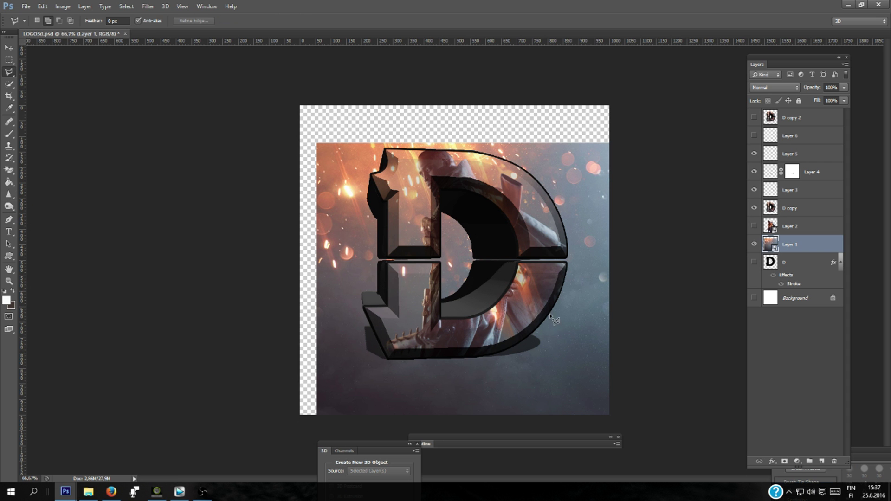
right_click(550, 314)
left_click(599, 245)
left_click_drag(637, 396, 487, 392)
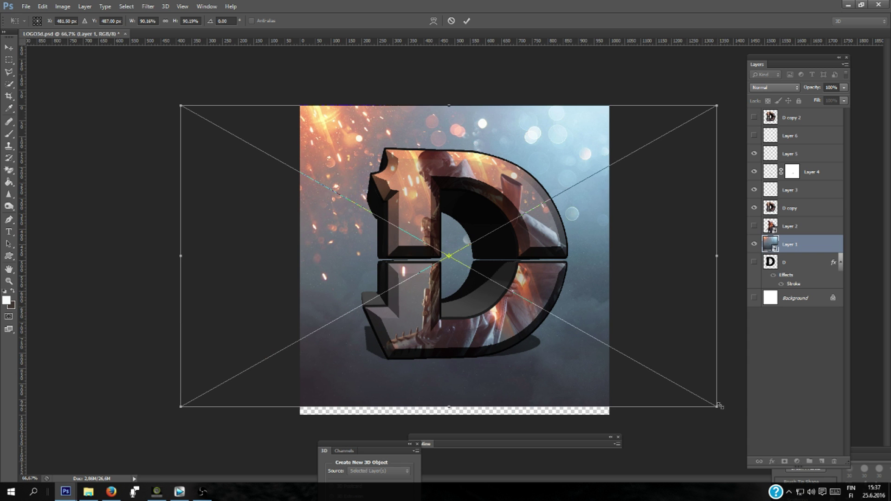
left_click_drag(718, 405, 737, 417)
left_click_drag(430, 381, 454, 381)
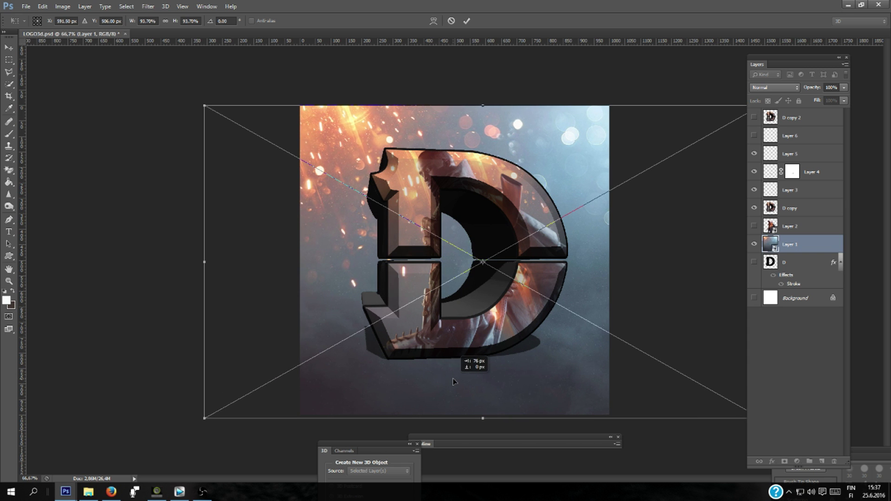